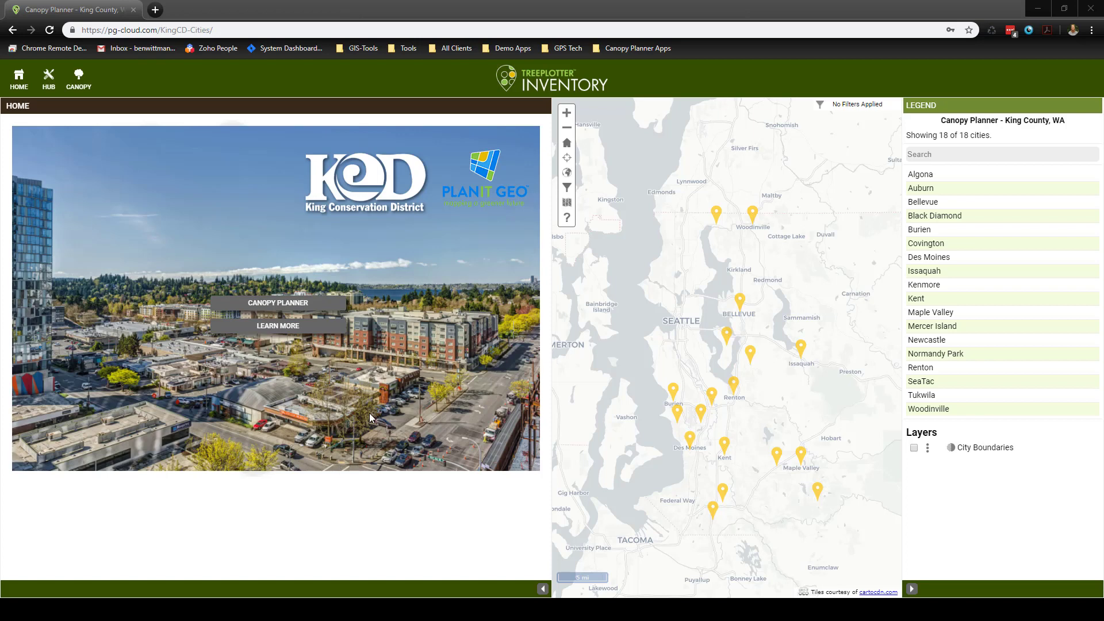
Open the Canopy Planner and choose Renton from the city list
{"action": "left_click", "coordinate": [316, 304]}
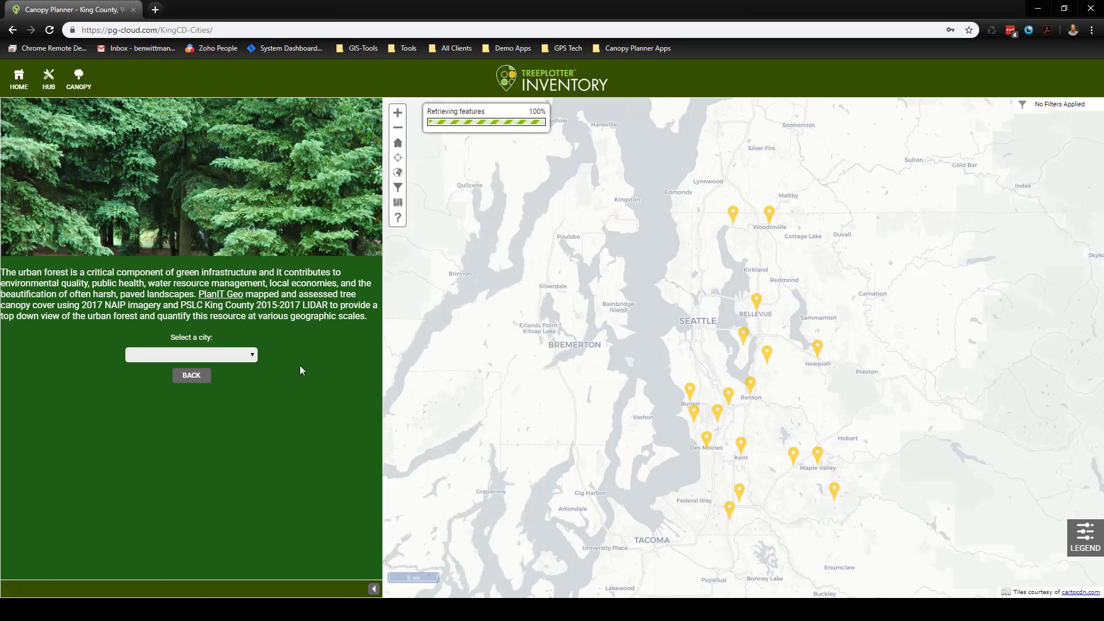
{"action": "left_click", "coordinate": [250, 355]}
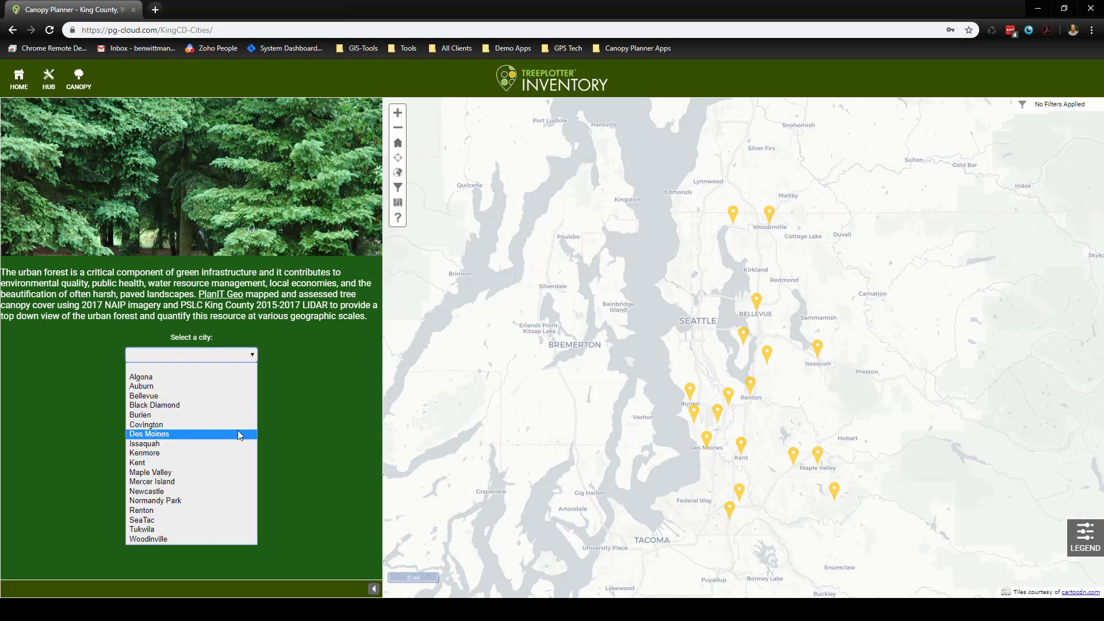
{"action": "left_click", "coordinate": [207, 511]}
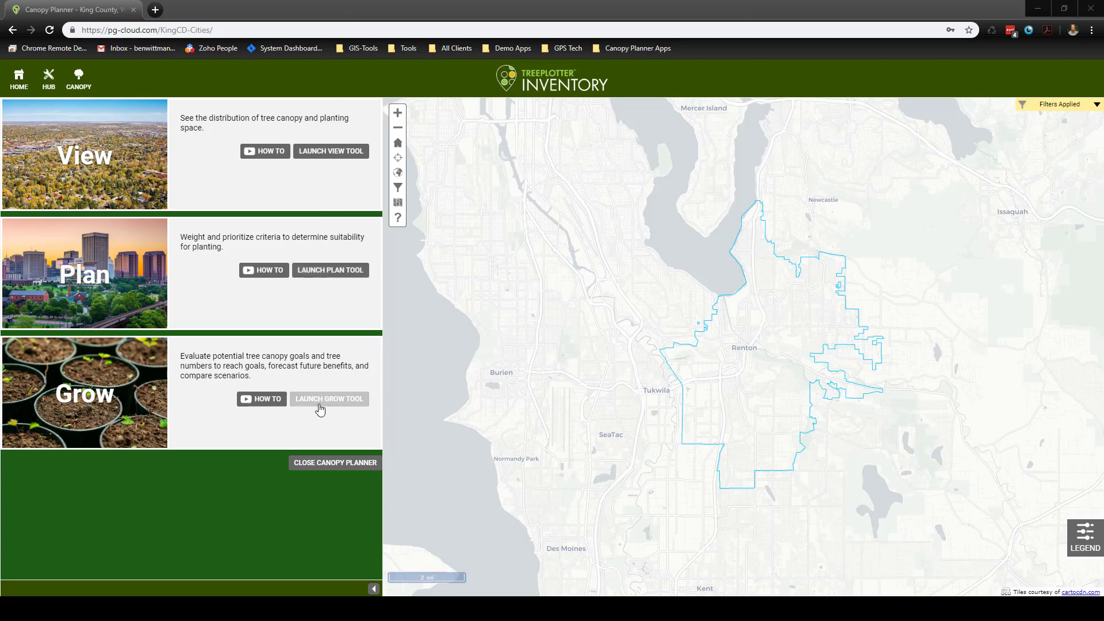
Launch the View tool with Census Block Groups as the geography
{"action": "left_click", "coordinate": [341, 152]}
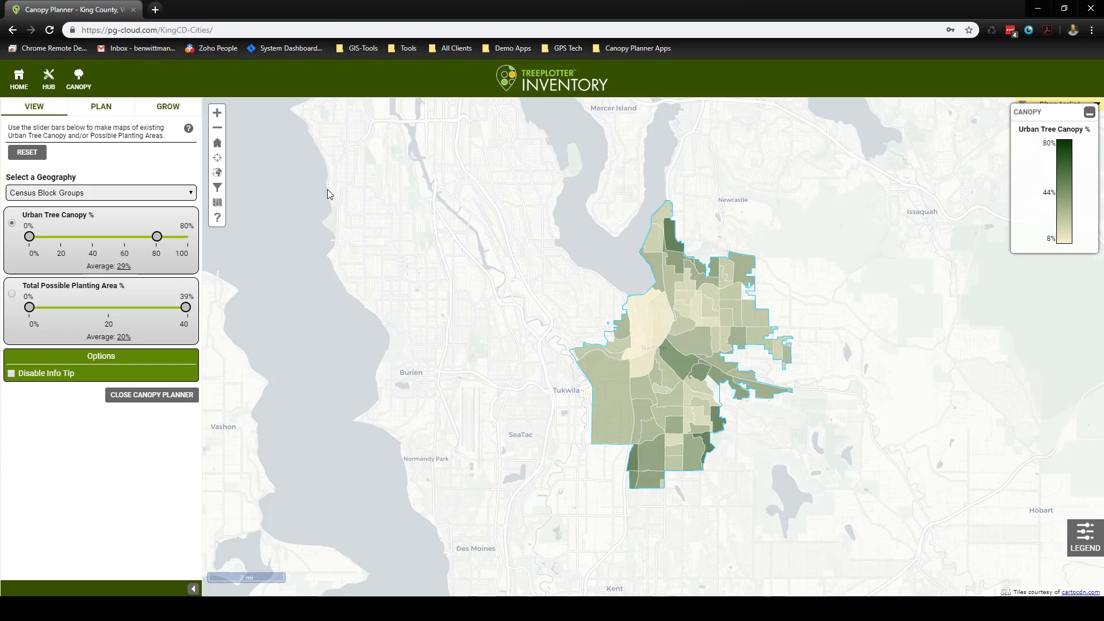
{"action": "left_click", "coordinate": [188, 194]}
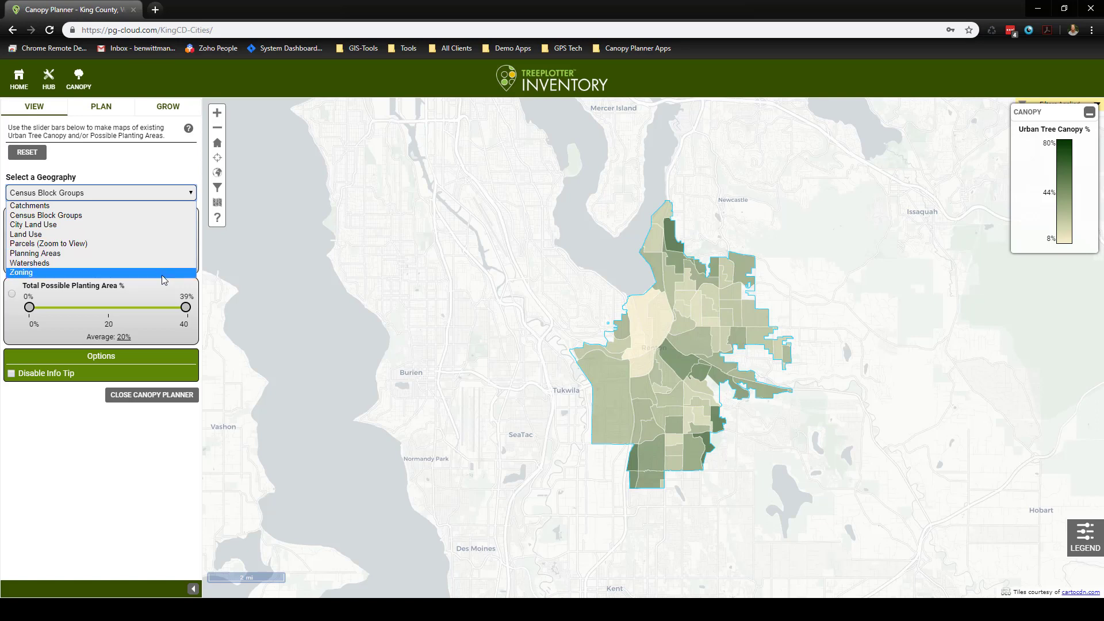
{"action": "left_click", "coordinate": [151, 172]}
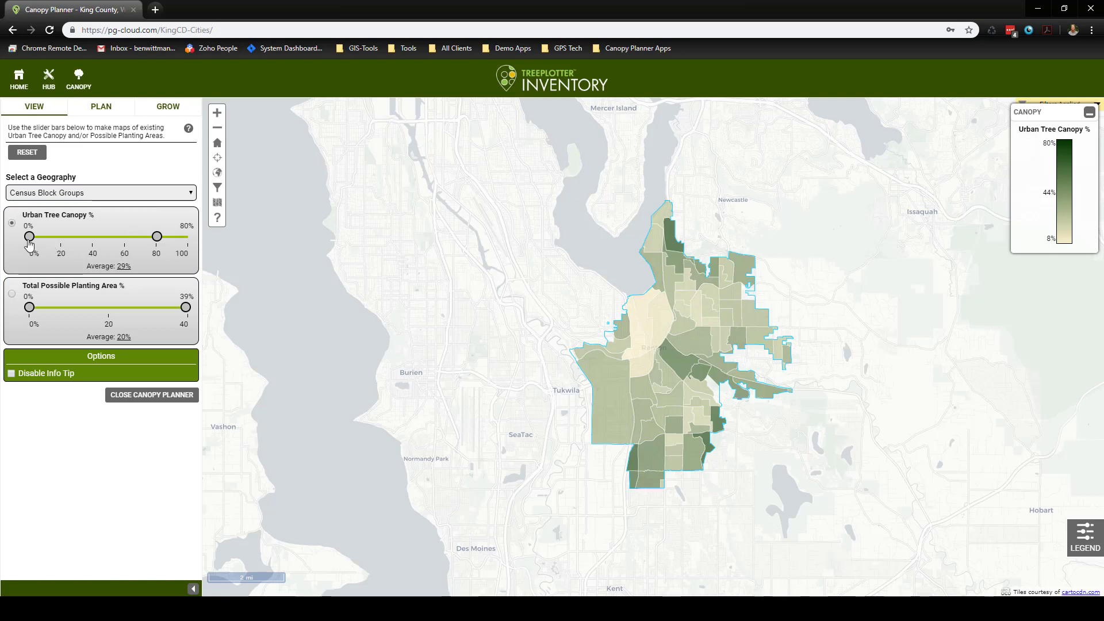
Filter block groups to 0–14% Urban Tree Canopy and at least 16% planting area
{"action": "mouse_move", "coordinate": [30, 244]}
{"action": "left_mouse_down"}
{"action": "mouse_move", "coordinate": [57, 244]}
{"action": "mouse_move", "coordinate": [31, 247]}
{"action": "left_mouse_up"}
{"action": "left_click_drag", "start_coordinate": [164, 239], "coordinate": [53, 242]}
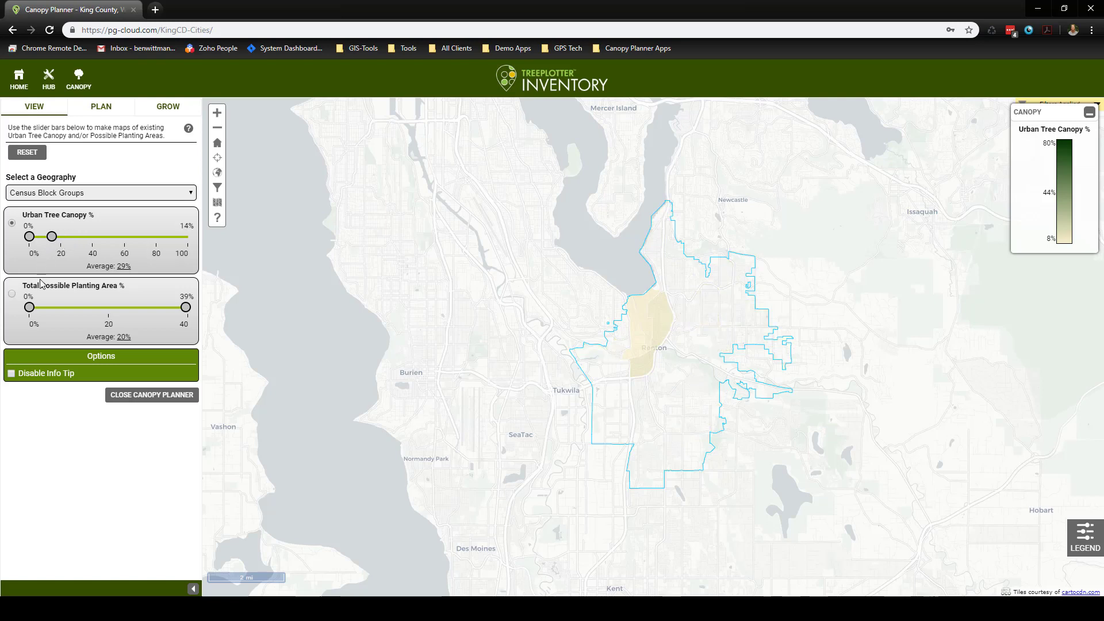
{"action": "left_click_drag", "start_coordinate": [30, 311], "coordinate": [97, 315]}
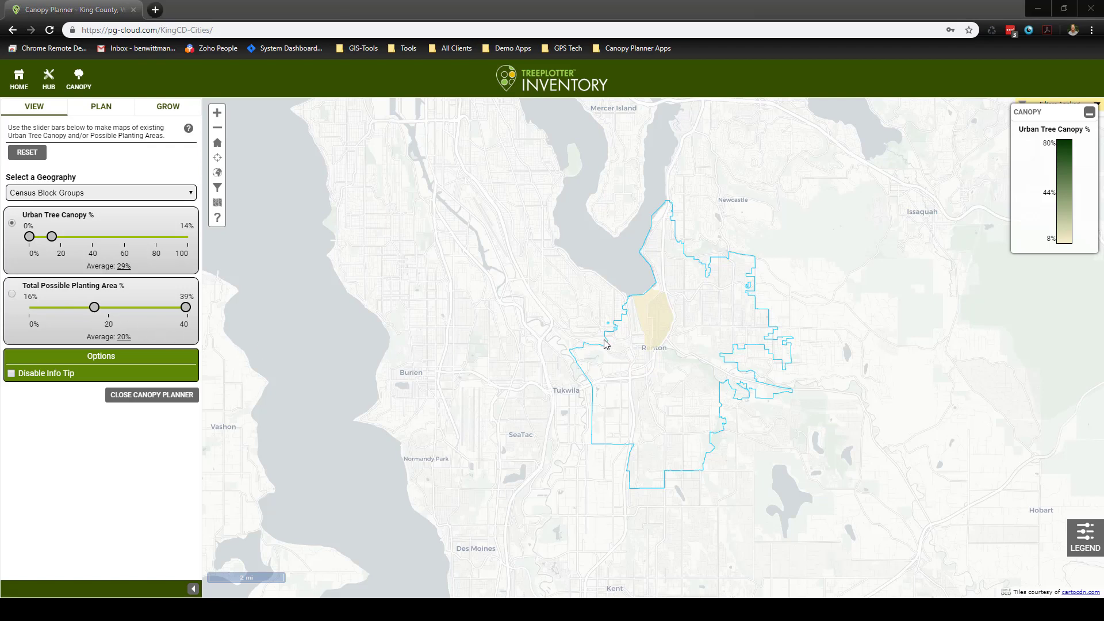
{"action": "mouse_move", "coordinate": [642, 332]}
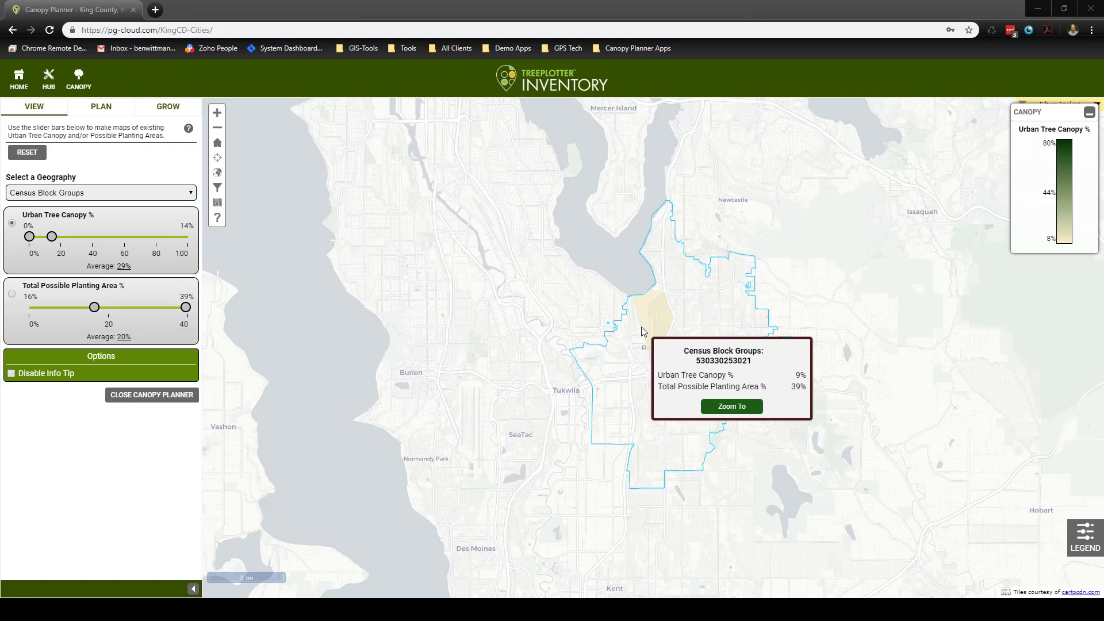
{"action": "mouse_move", "coordinate": [665, 354]}
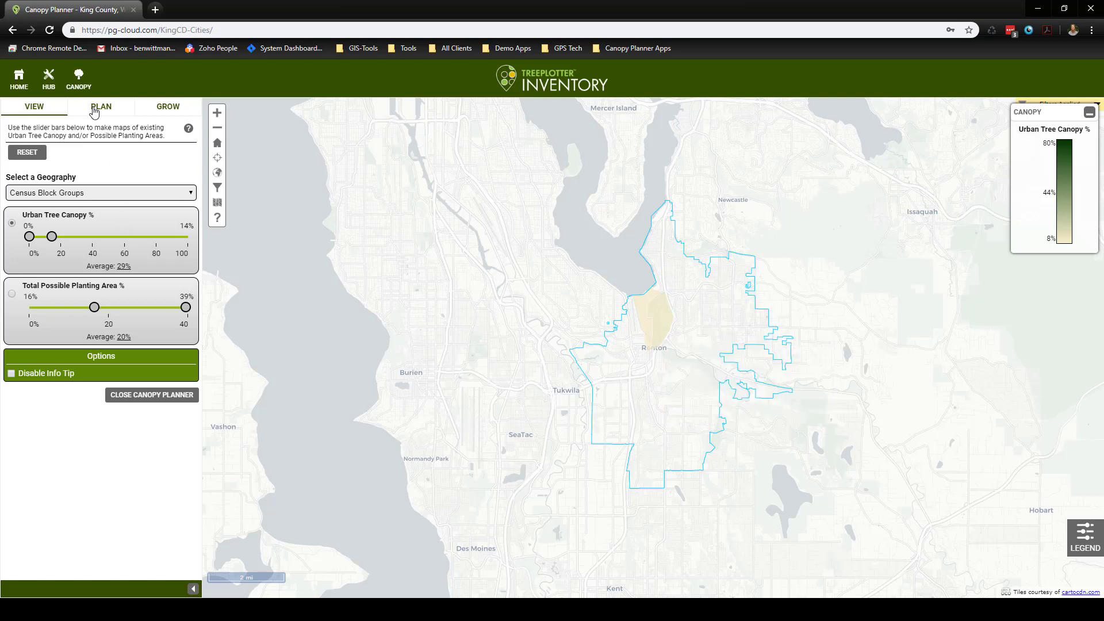
On the Plan tab, set all seven priority weights to None
{"action": "left_click", "coordinate": [95, 111]}
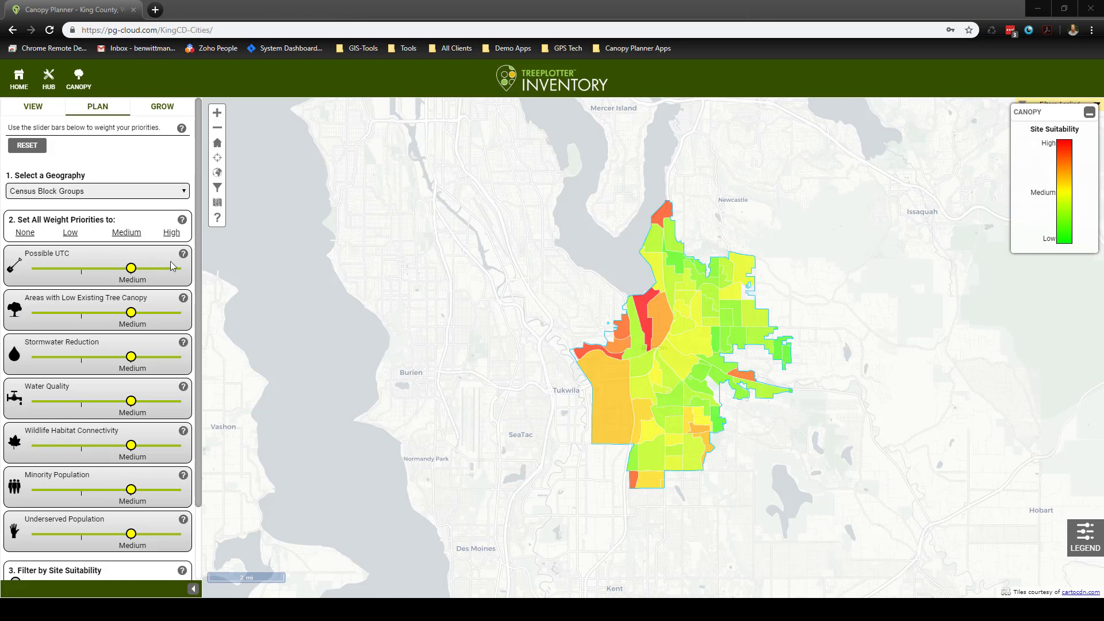
{"action": "mouse_move", "coordinate": [184, 260]}
{"action": "mouse_move", "coordinate": [184, 306]}
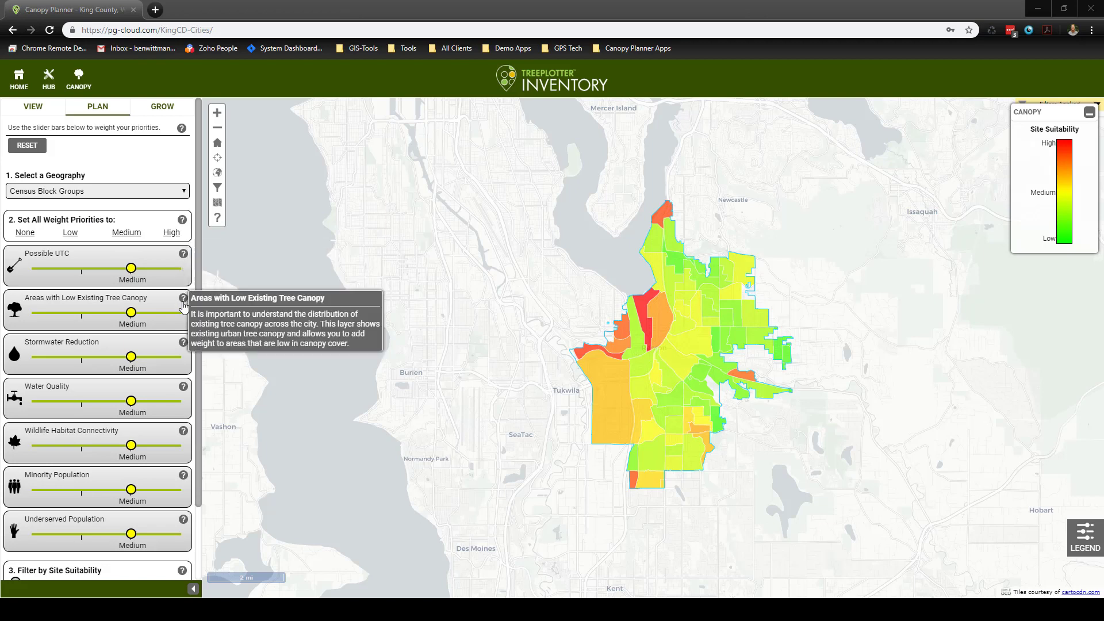
{"action": "left_click", "coordinate": [25, 234]}
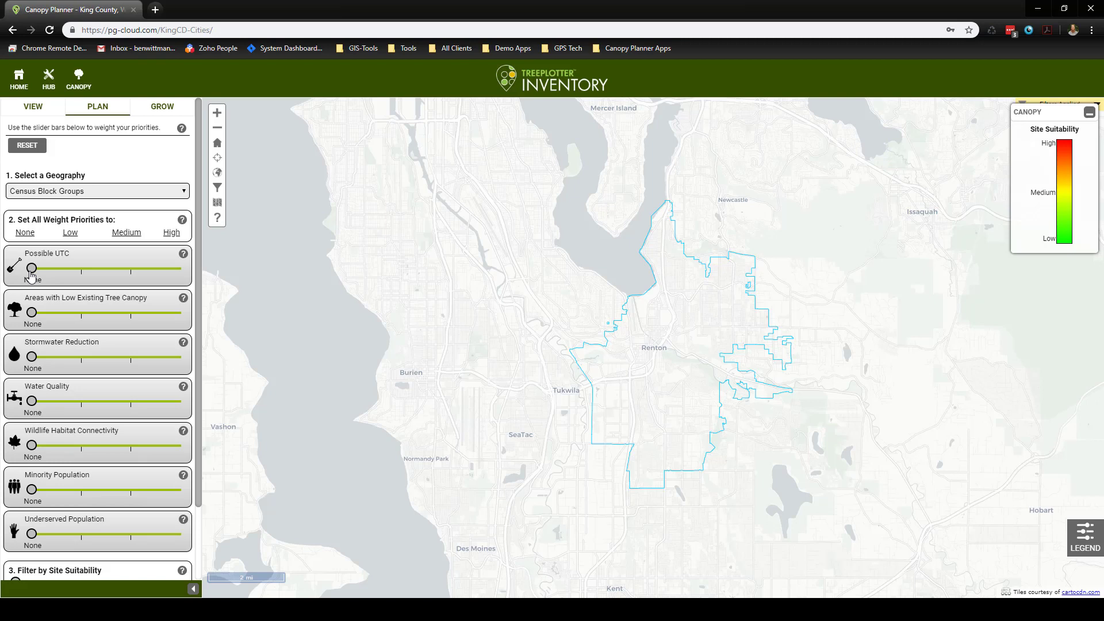
Weight Possible UTC, Low Existing Canopy and Stormwater Reduction as Low, then check the top block group's rank
{"action": "left_click_drag", "start_coordinate": [32, 274], "coordinate": [72, 276]}
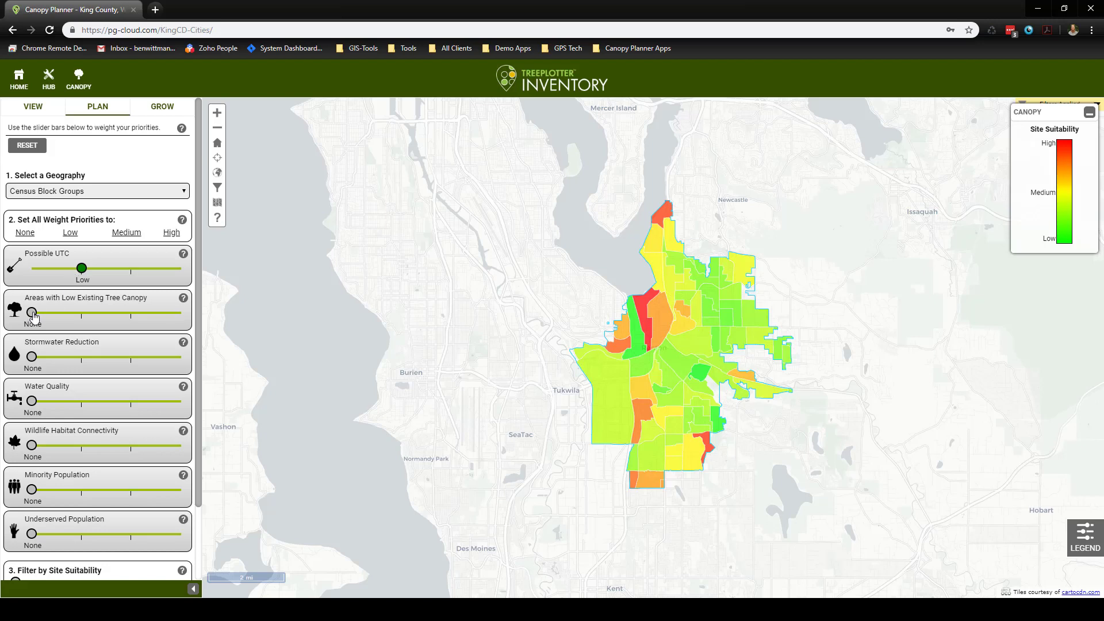
{"action": "left_click", "coordinate": [65, 313]}
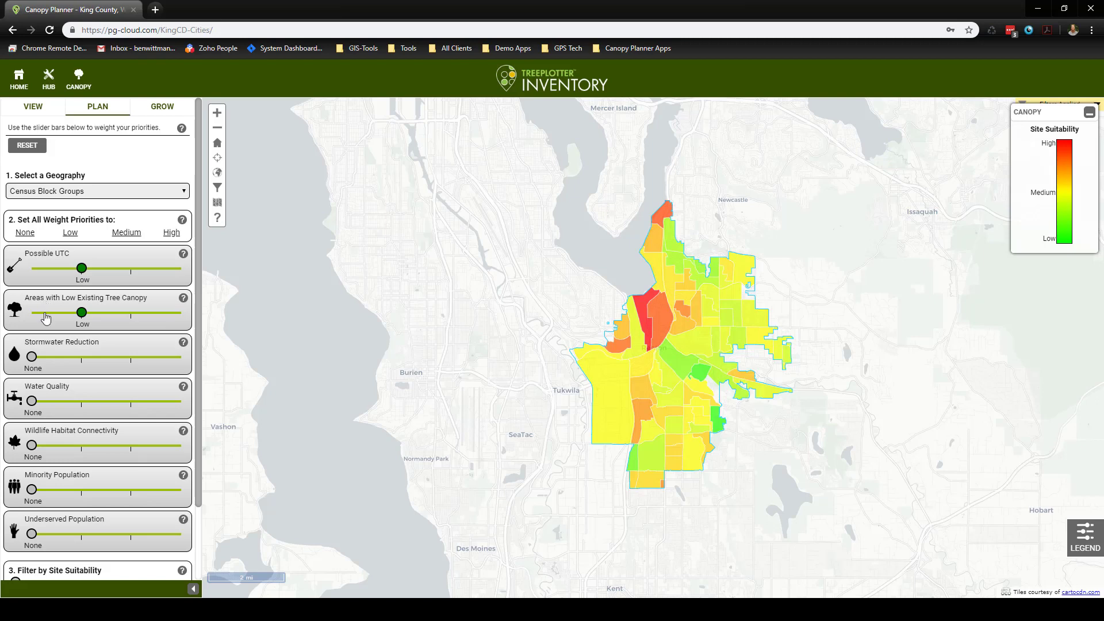
{"action": "left_click_drag", "start_coordinate": [32, 357], "coordinate": [82, 357]}
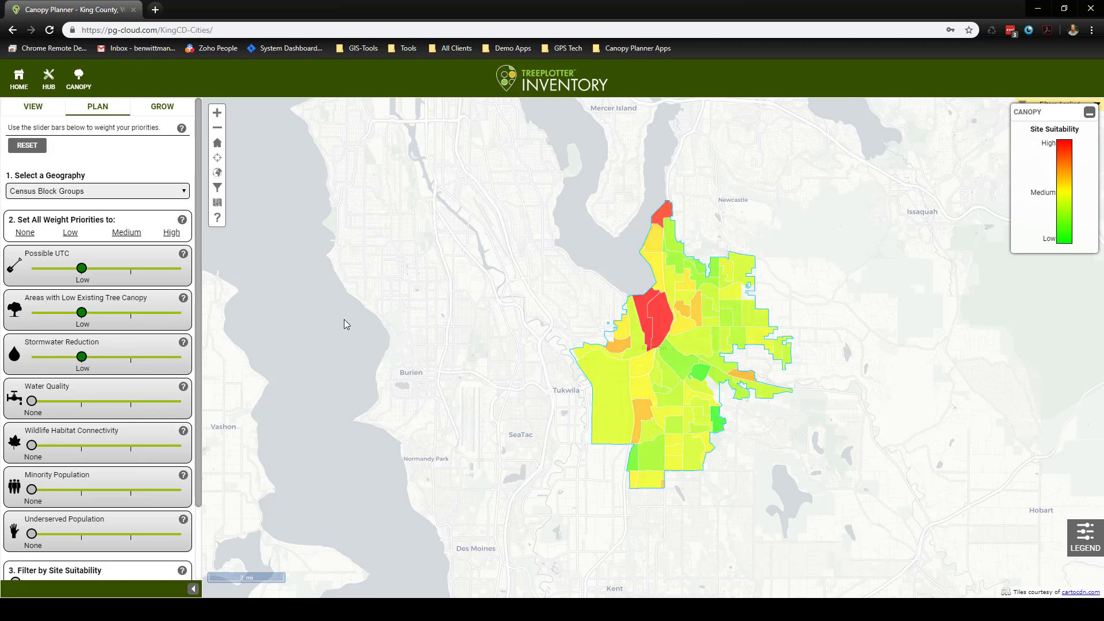
{"action": "left_click", "coordinate": [655, 284]}
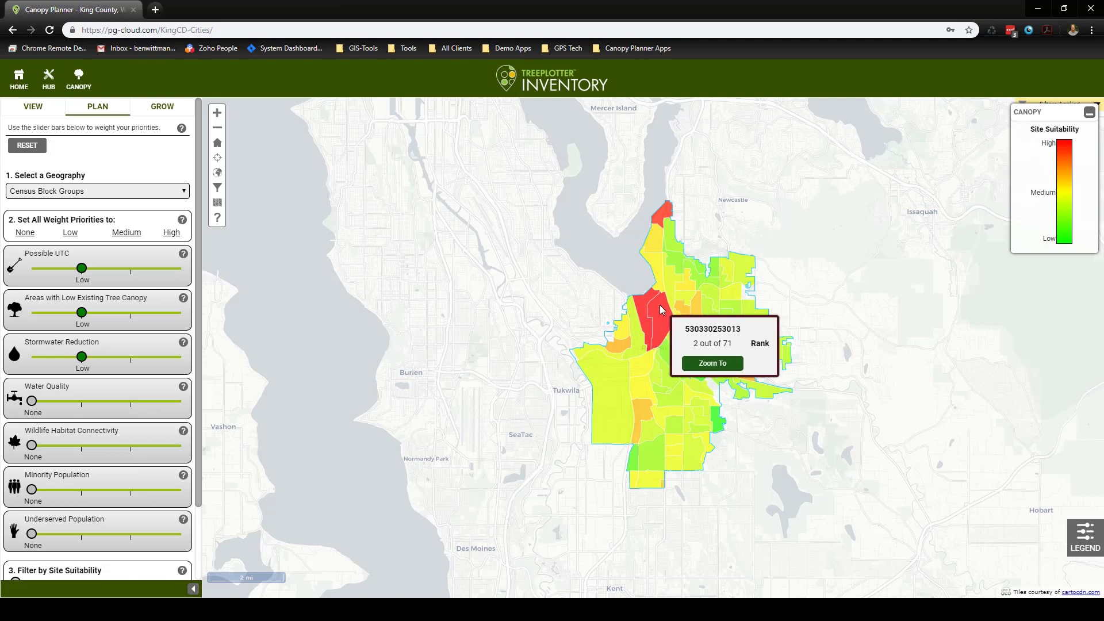
{"action": "left_click", "coordinate": [162, 109]}
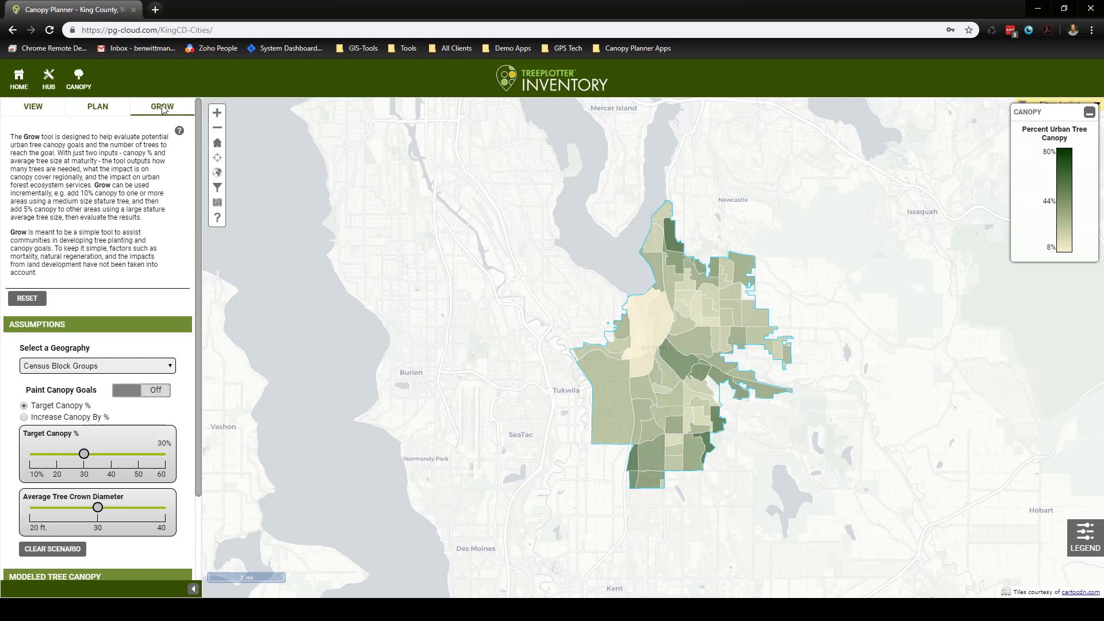
Review the Grow introduction and switch Paint Canopy Goals to On
{"action": "left_click", "coordinate": [179, 132]}
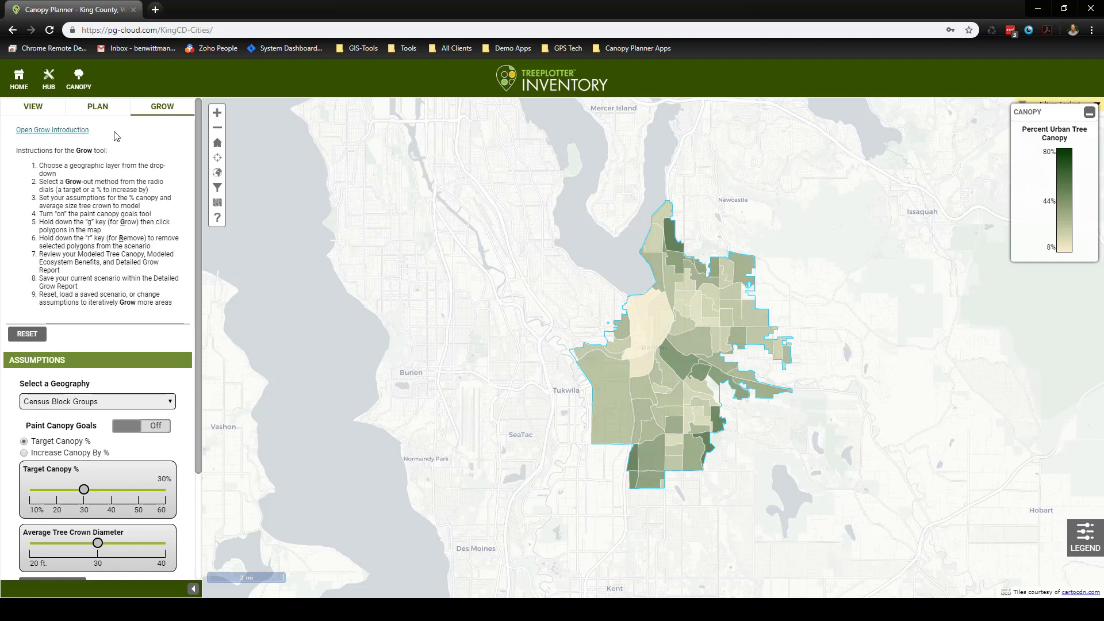
{"action": "left_click", "coordinate": [78, 131]}
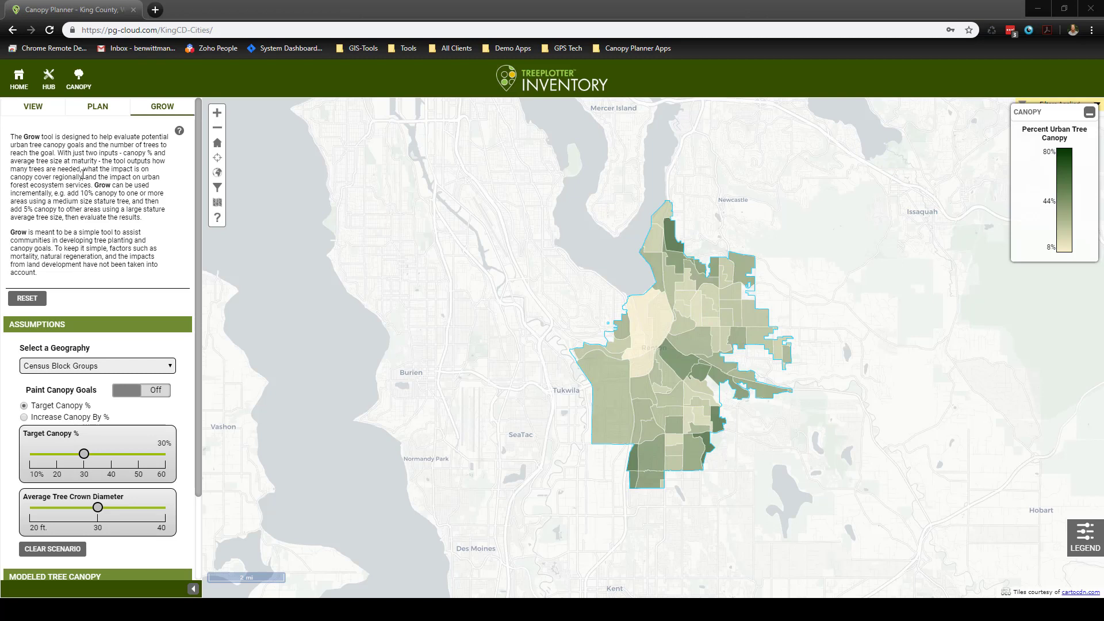
{"action": "left_click", "coordinate": [151, 396]}
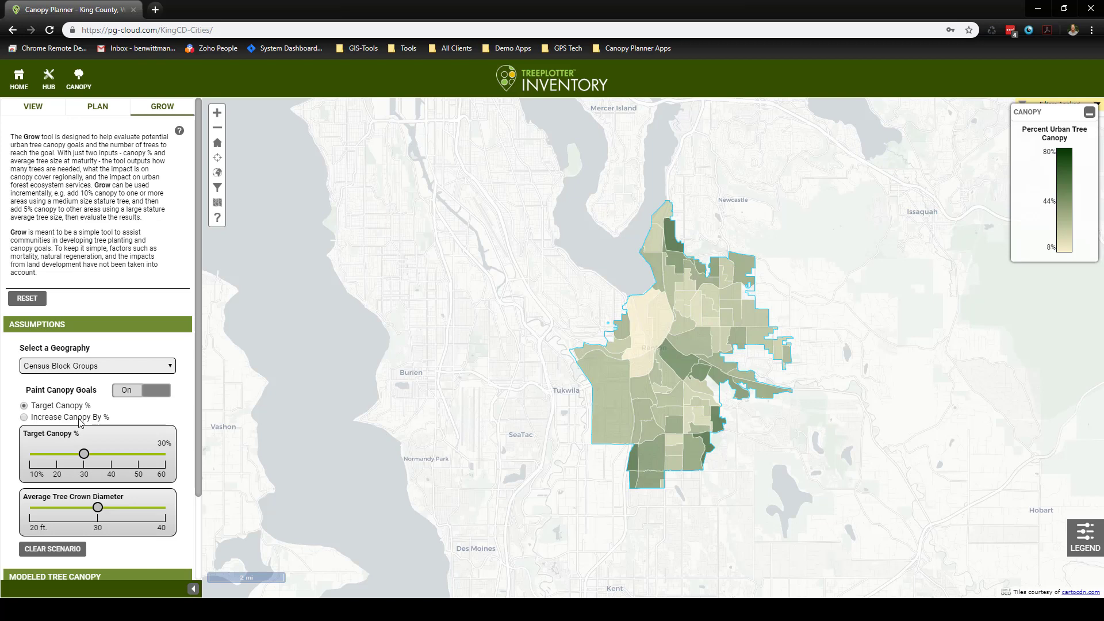
{"action": "left_click", "coordinate": [653, 317]}
{"action": "left_click_drag", "start_coordinate": [83, 455], "coordinate": [58, 456]}
{"action": "left_click", "coordinate": [647, 339]}
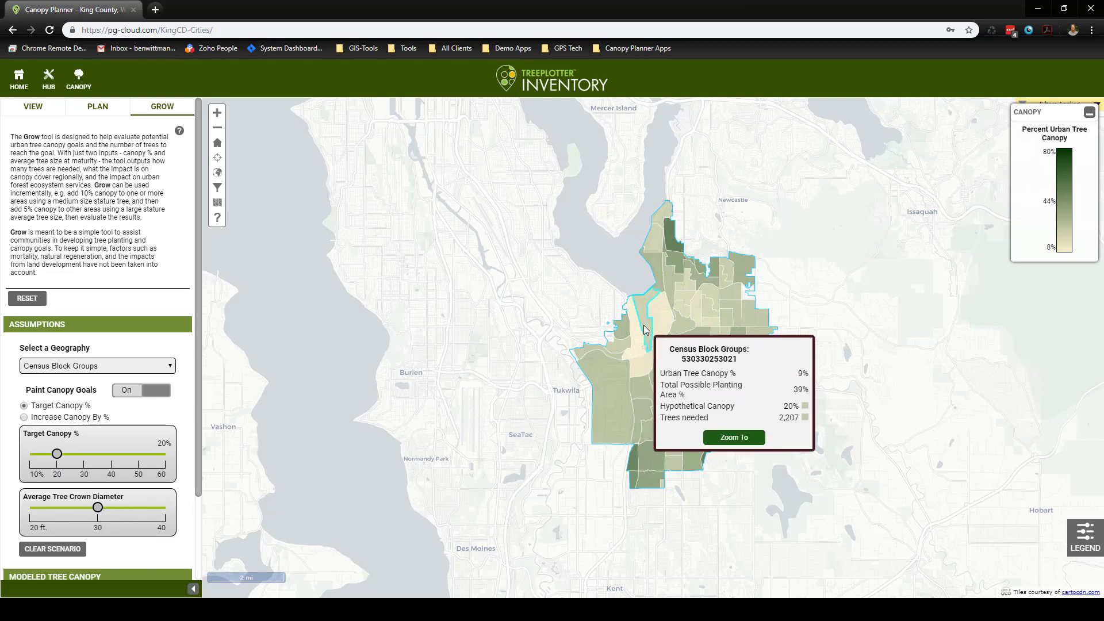
{"action": "left_click", "coordinate": [659, 323]}
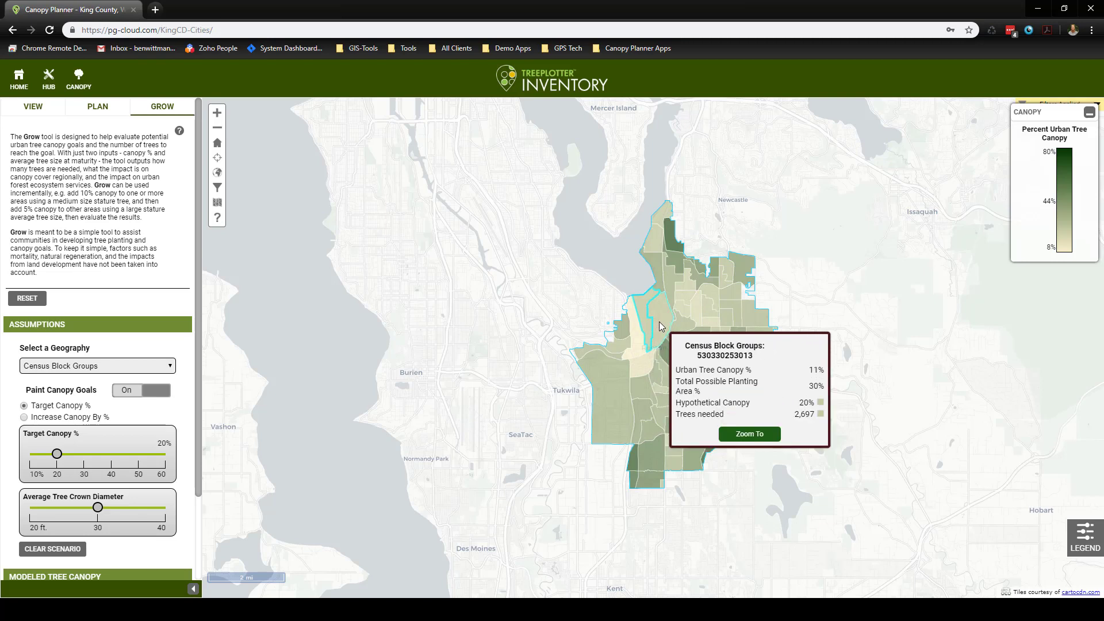
{"action": "left_click", "coordinate": [650, 320]}
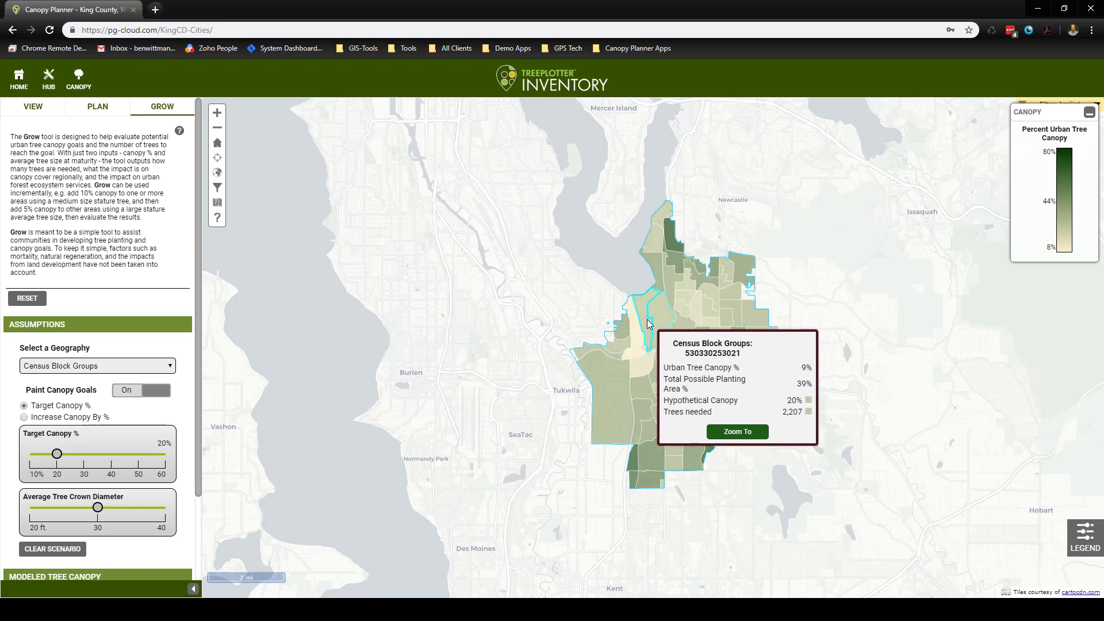
{"action": "left_click", "coordinate": [552, 368]}
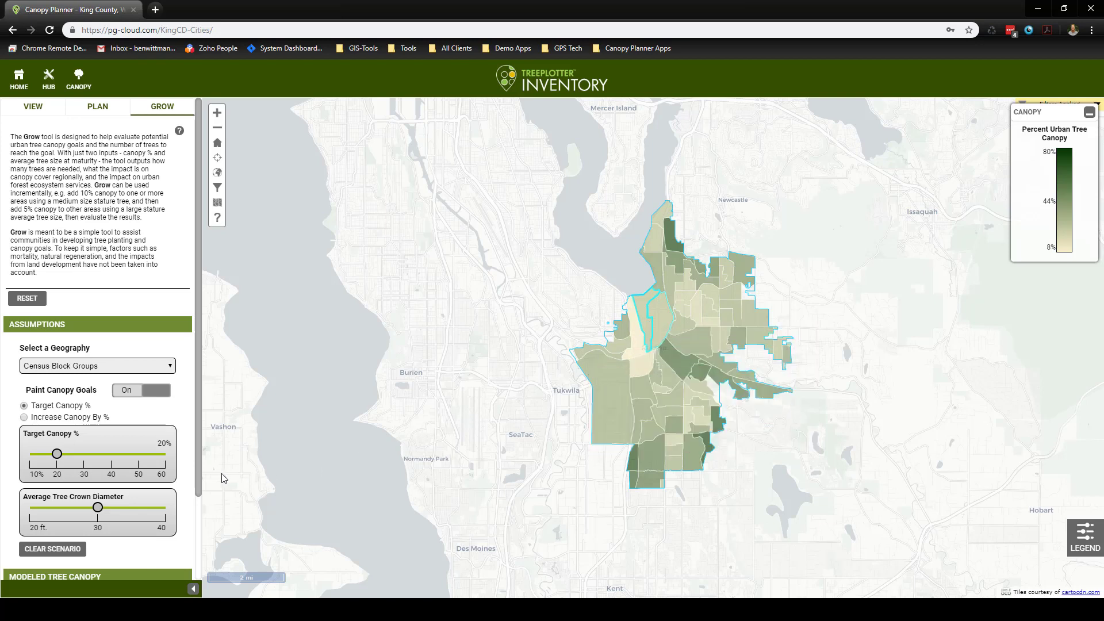
{"action": "left_click_drag", "start_coordinate": [196, 432], "coordinate": [190, 532]}
Expand Modeled Tree Canopy, Modeled Ecosystem Benefits and the Detailed Grow Report showing 2,696 and 2,207 trees needed
{"action": "left_click", "coordinate": [139, 475]}
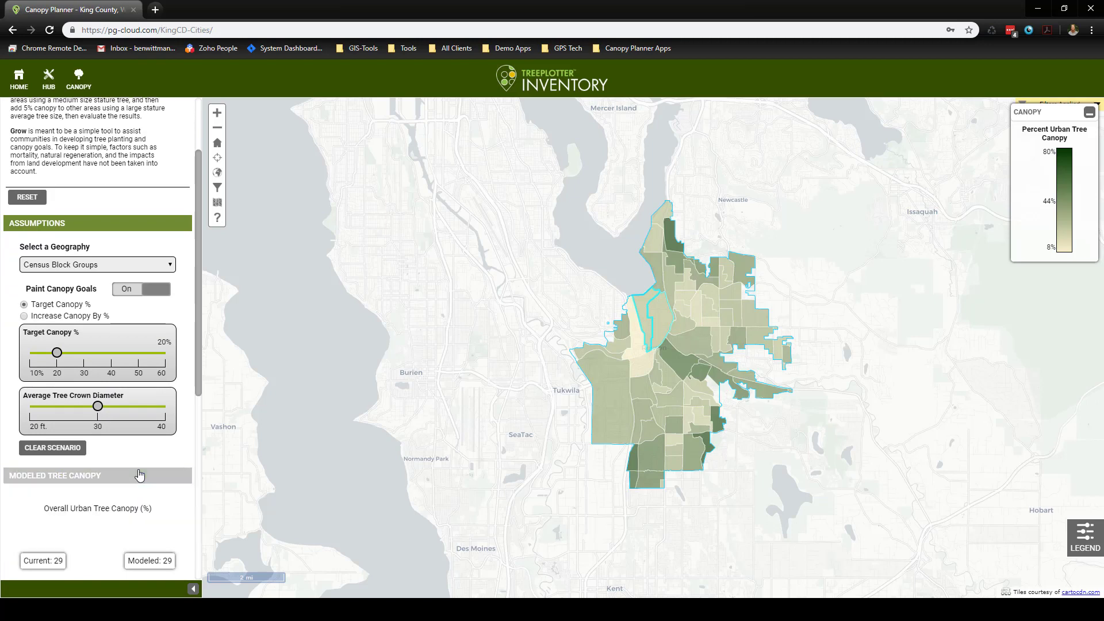
{"action": "scroll", "coordinate": [139, 473], "scroll_direction": "down", "scroll_amount": 5}
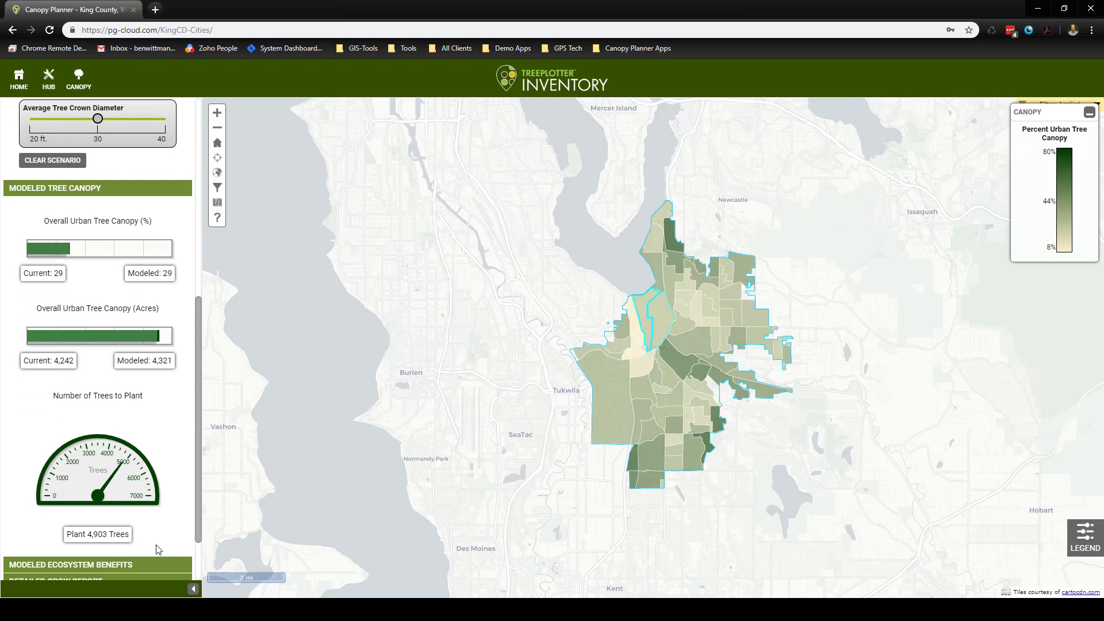
{"action": "scroll", "coordinate": [157, 543], "scroll_direction": "down", "scroll_amount": 1}
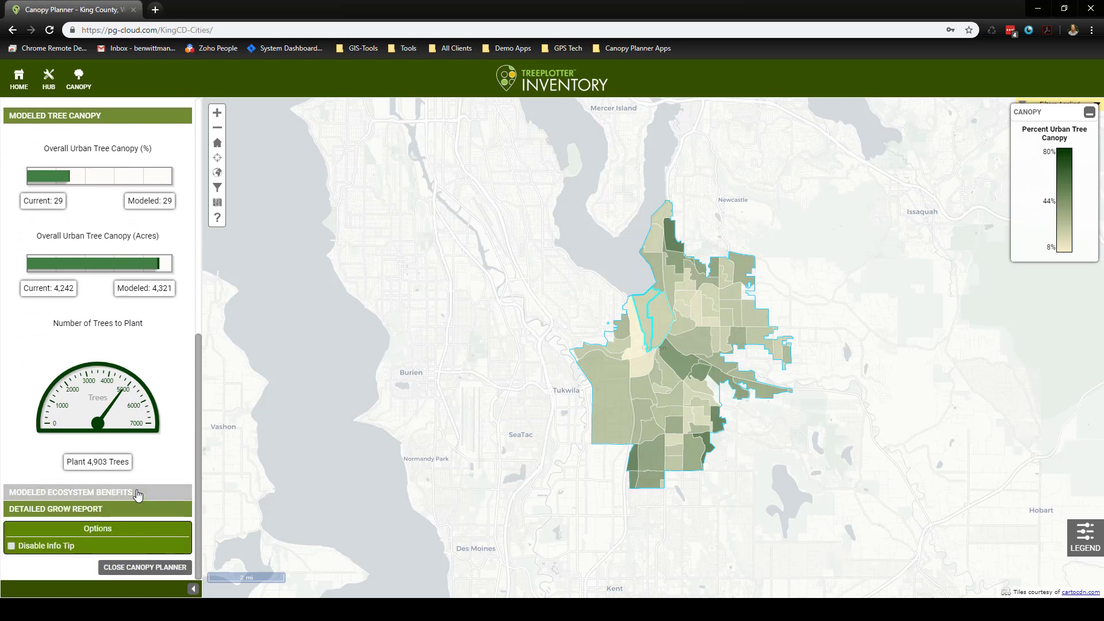
{"action": "left_click", "coordinate": [138, 494]}
{"action": "scroll", "coordinate": [137, 495], "scroll_direction": "down", "scroll_amount": 1}
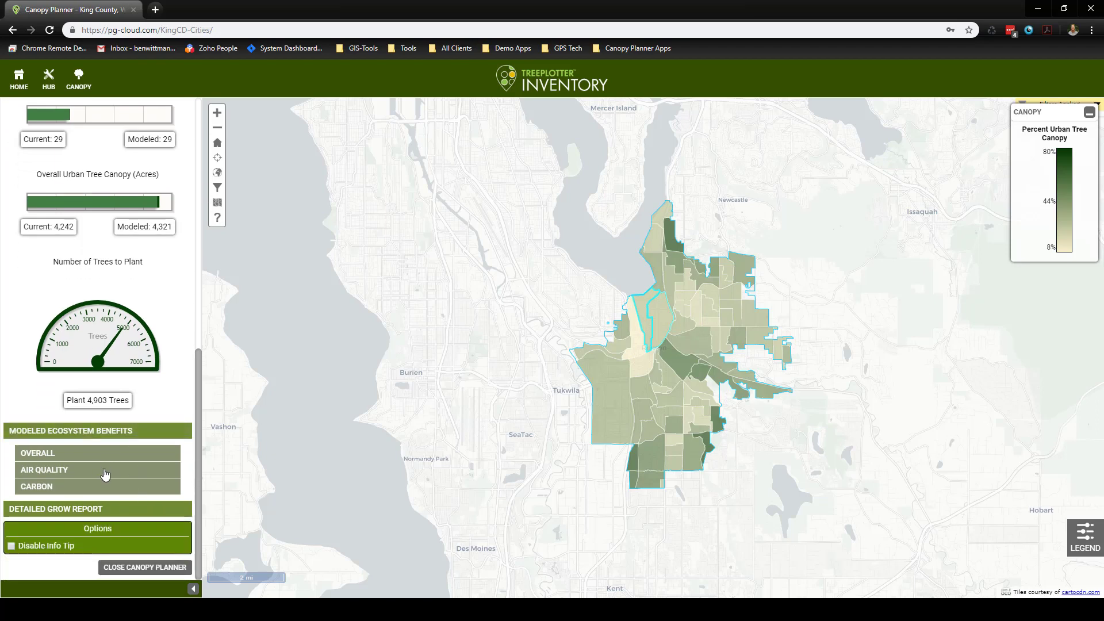
{"action": "left_click", "coordinate": [101, 510]}
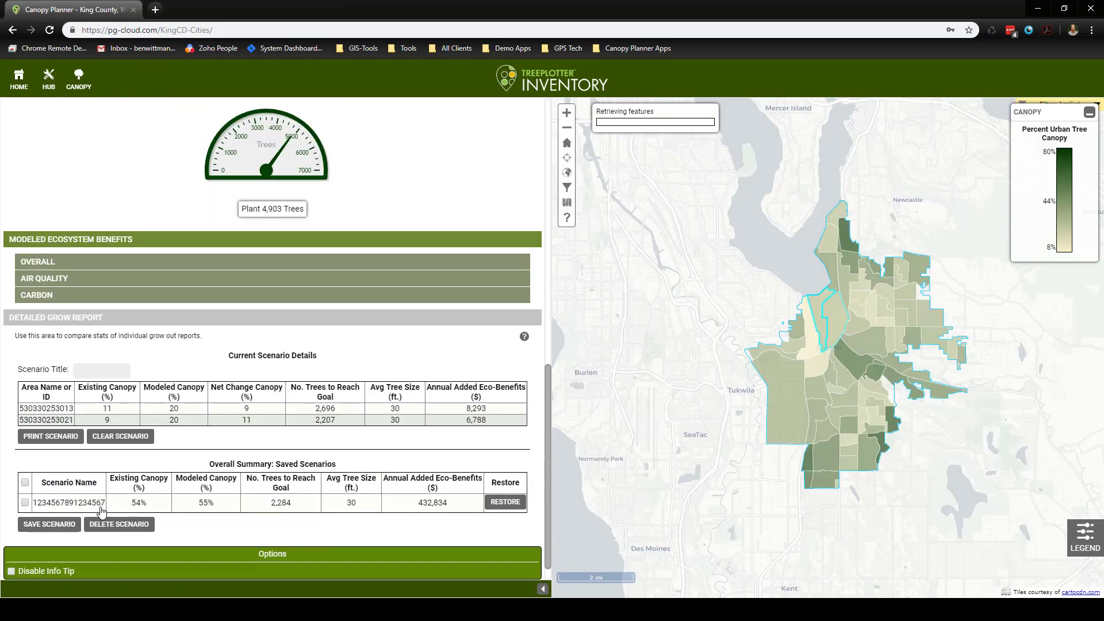